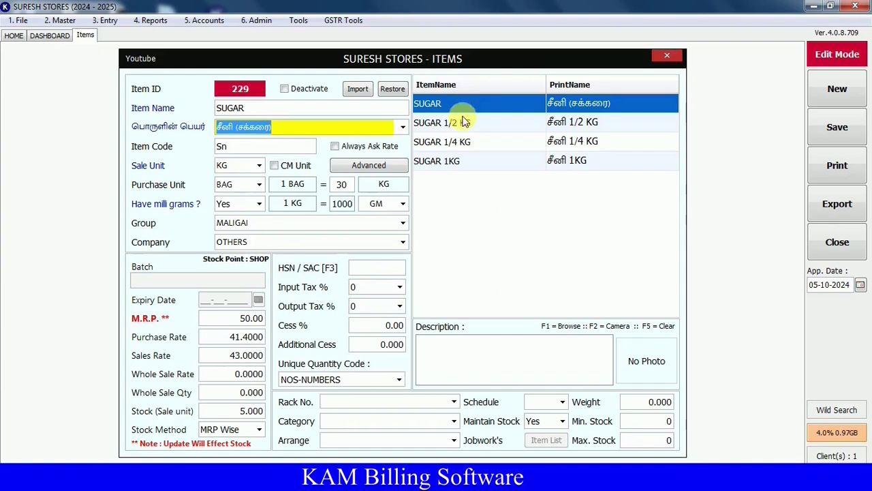
Review the SUGAR 1/2 KG, SUGAR 1/4 KG and SUGAR 1KG item records and reset the form to a blank record.
left_click(461, 121)
left_click(469, 143)
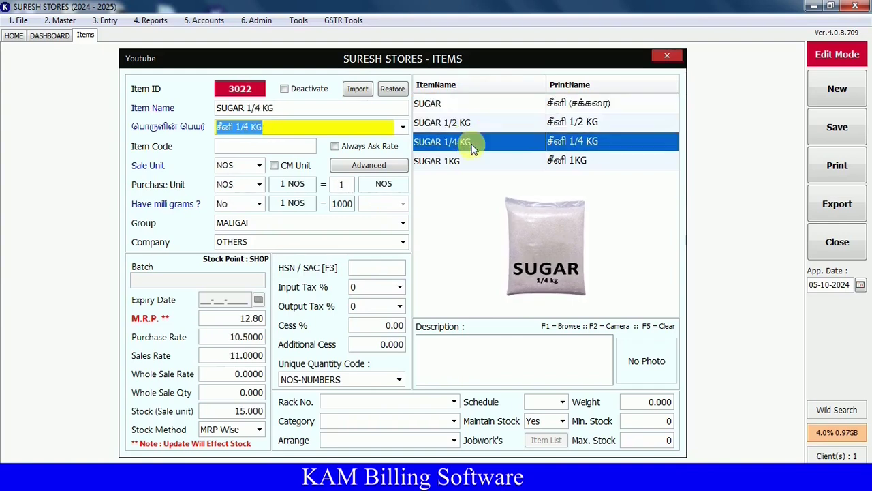
left_click(475, 166)
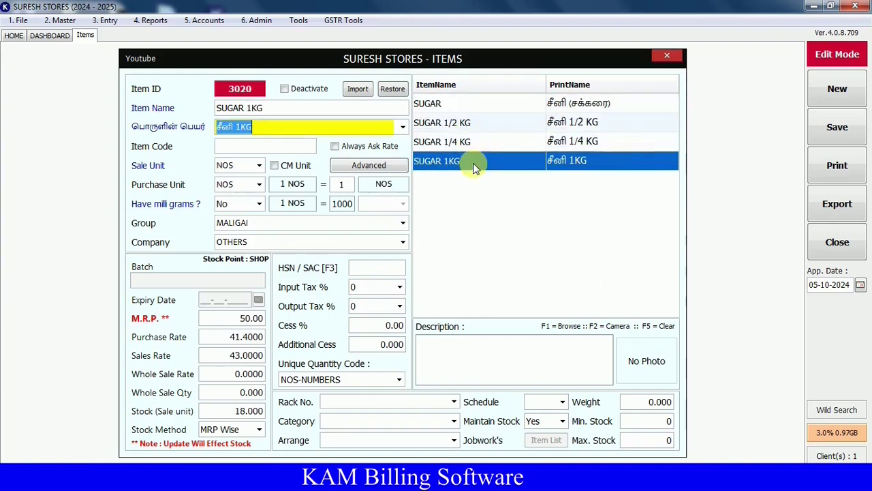
left_click(838, 89)
Open a new Bill of Supply, search its items for SUGAR and check the SUGAR 1/4 KG and SUGAR 1KG entries.
left_click(12, 36)
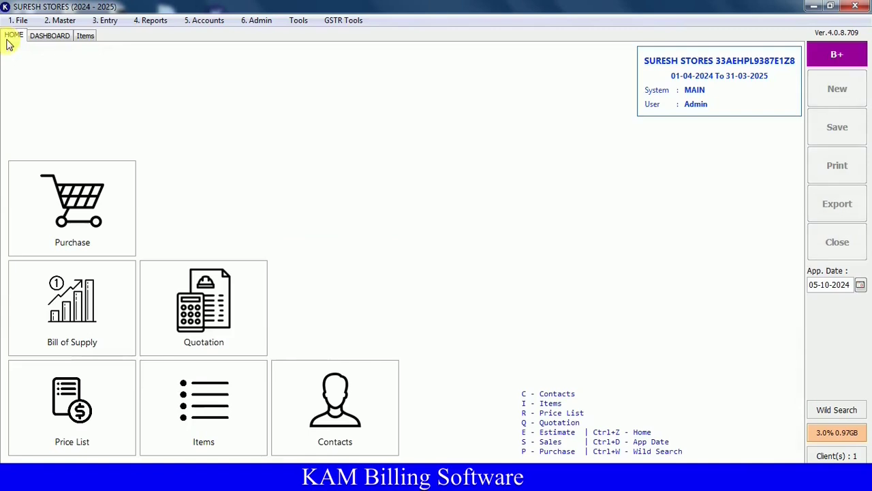
left_click(57, 308)
type("SUGAR")
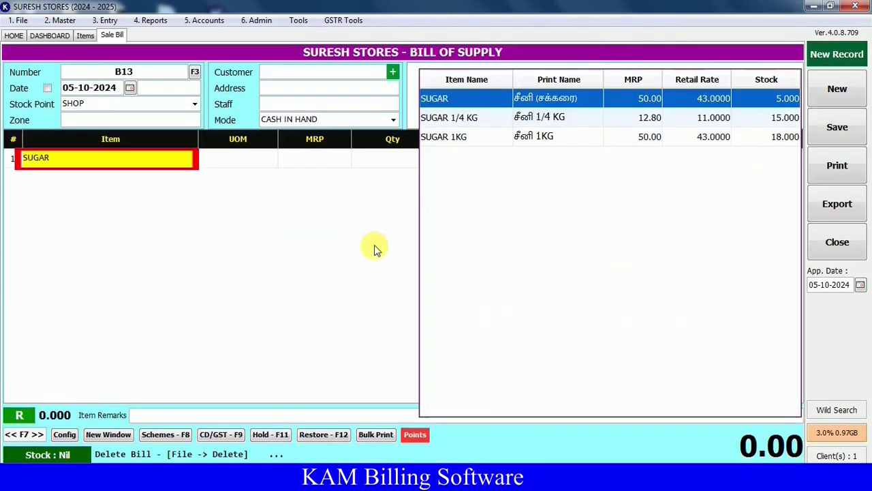
key("Down")
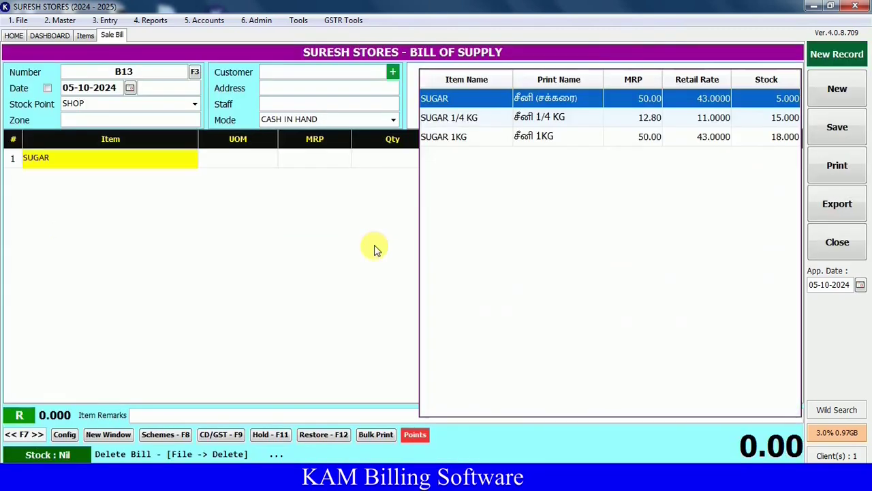
left_click(497, 116)
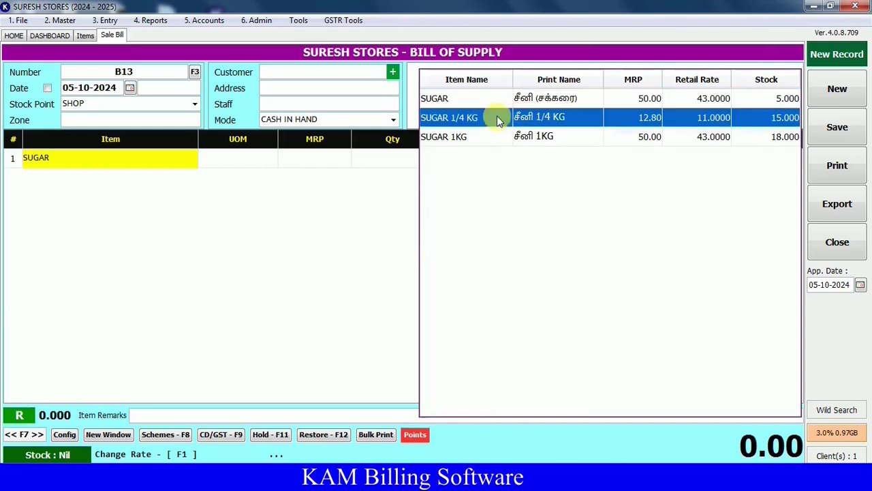
left_click(488, 140)
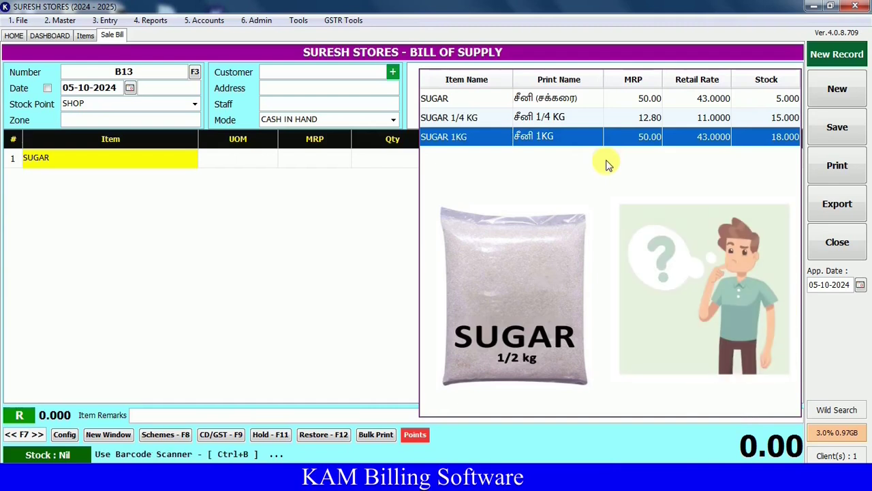
Find the SUGAR 1/2 KG record in the item master and check its stock quantity and Maintain Stock setting.
left_click(85, 35)
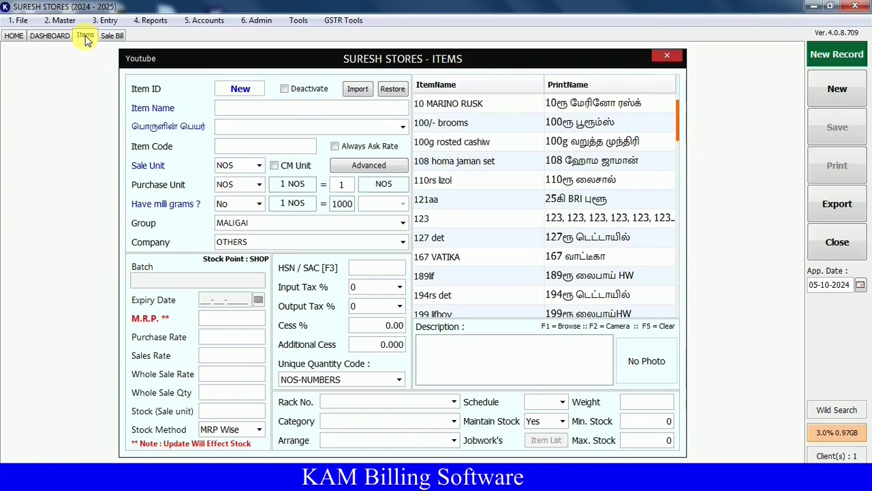
type("SUG")
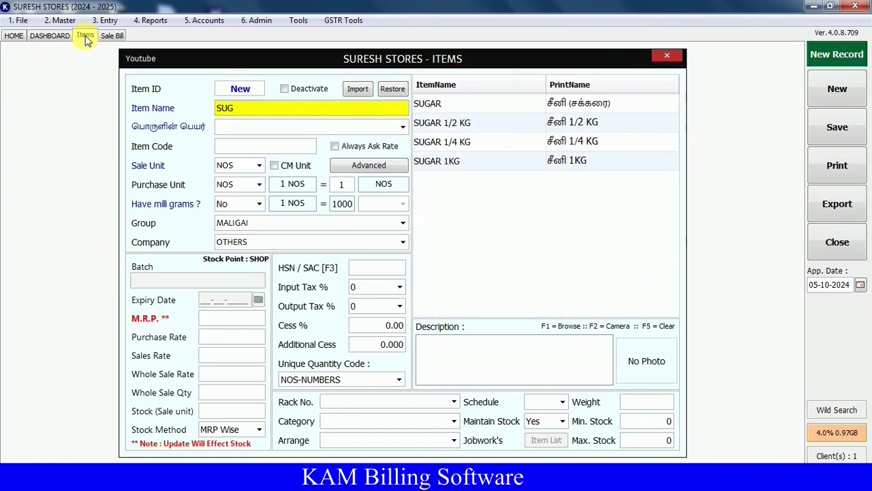
key("Down")
key("Down")
key("Return")
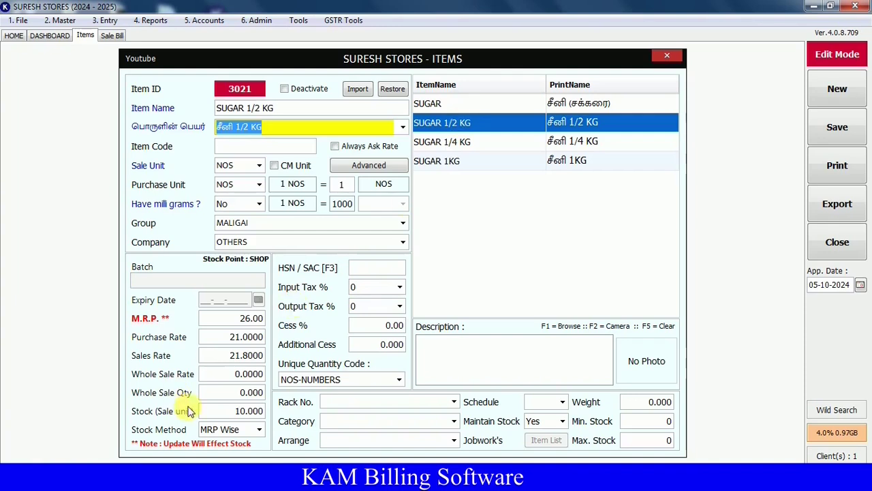
left_click(213, 411)
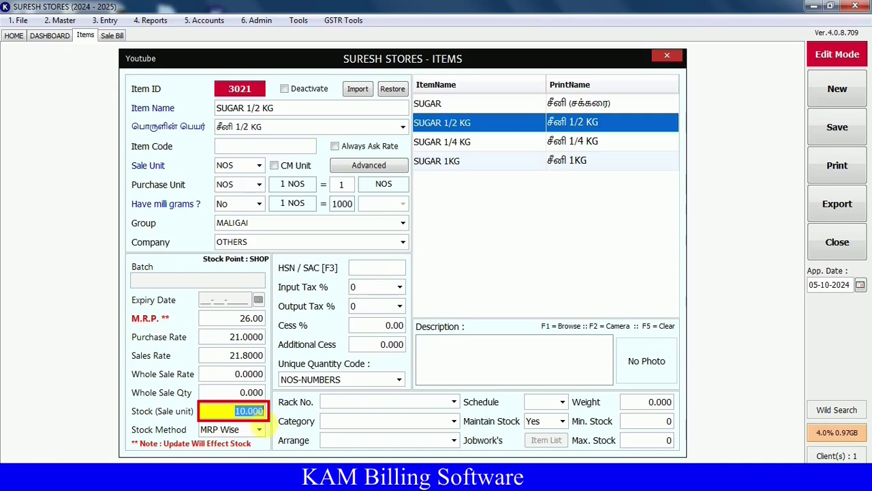
left_click(538, 421)
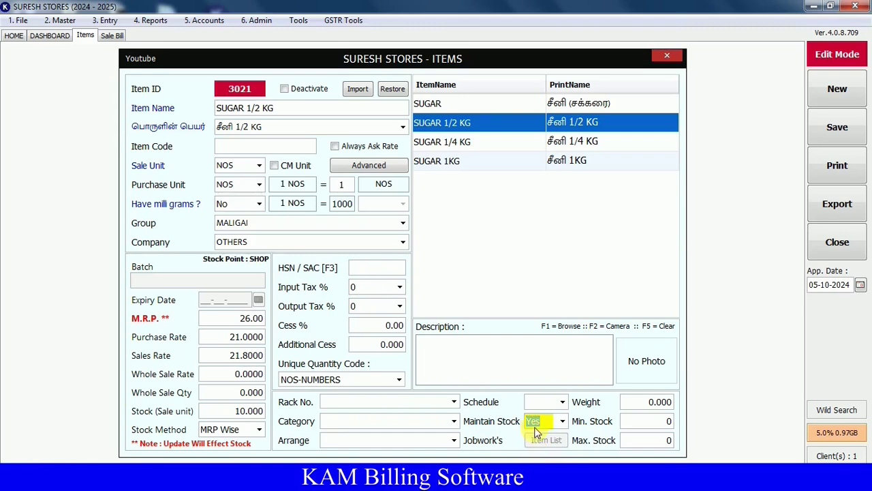
Open the Stock Statement report, filter it by SUG and check the stock quantity of SUGAR 1/2 KG.
left_click(156, 23)
mouse_move(178, 51)
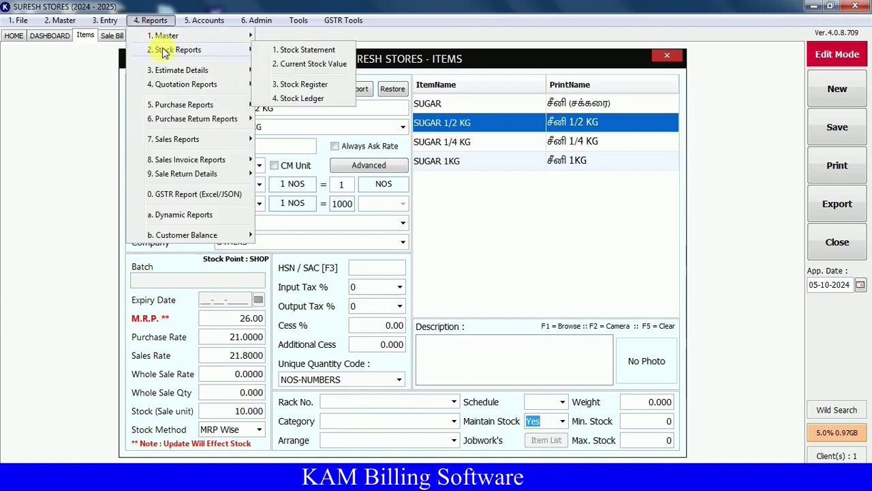
left_click(300, 53)
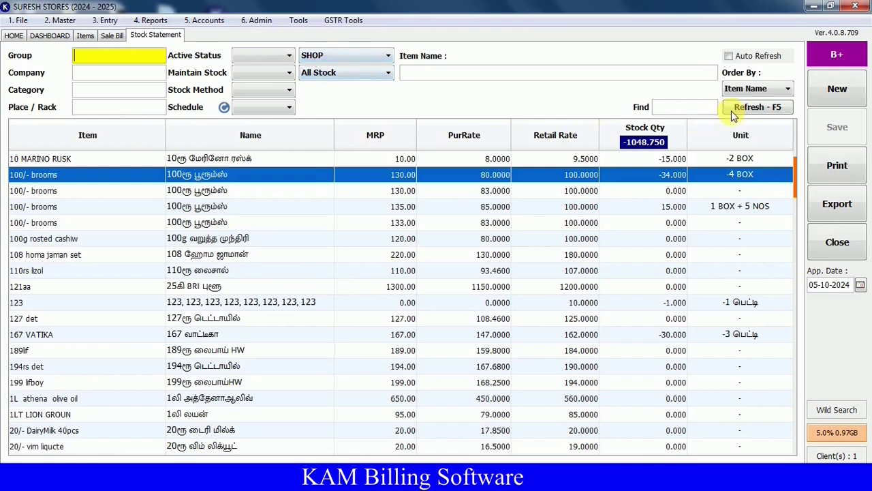
type("SUG")
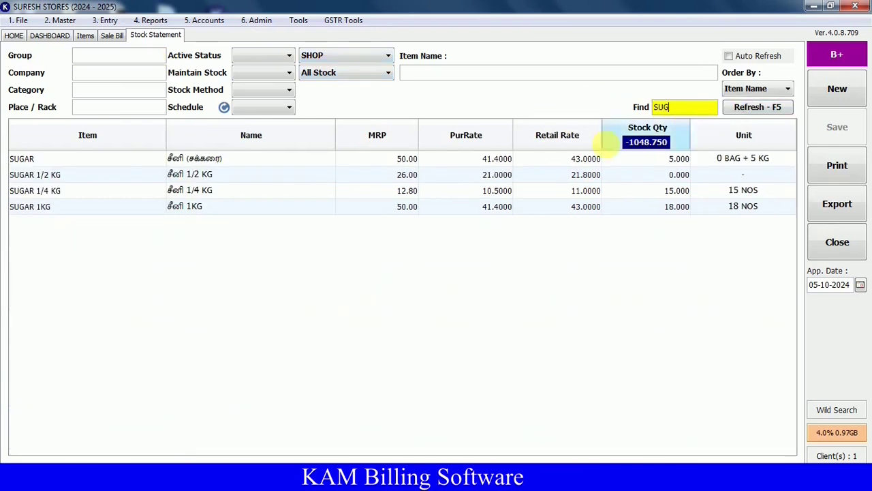
left_click(588, 175)
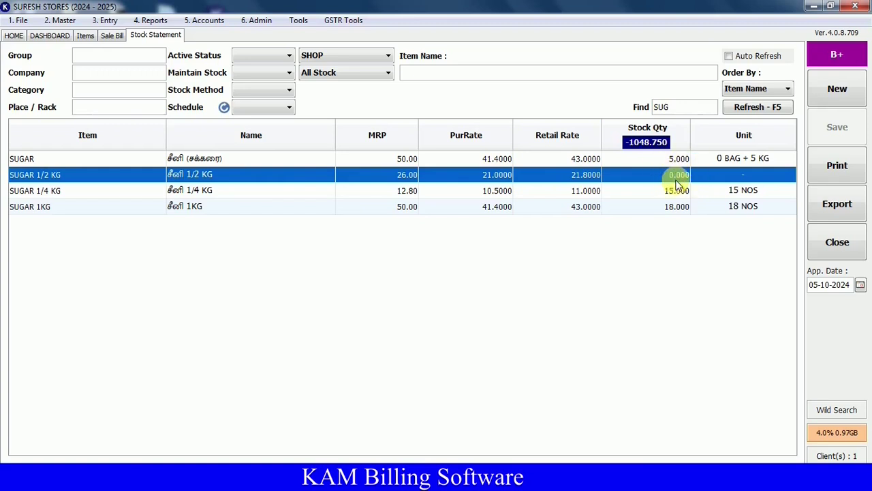
Return to the sale bill and replace the first row's item search with SUG to check which items are offered.
left_click(112, 35)
left_click(81, 162)
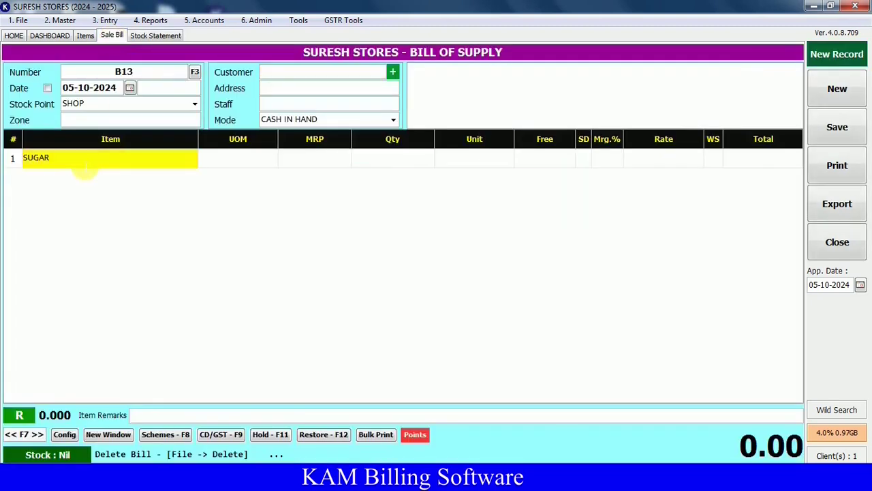
key("Delete")
type("SUG")
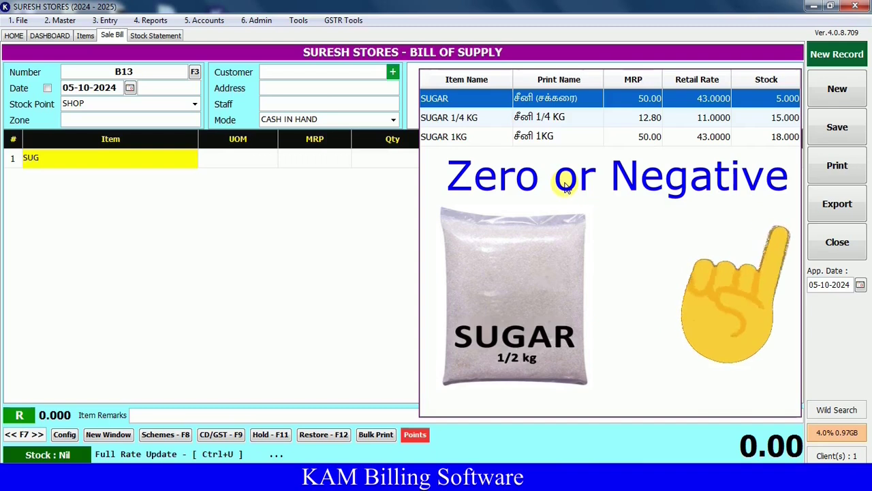
Set Maintain Stock to No for the SUGAR 1/2 KG item and save the record.
left_click(85, 36)
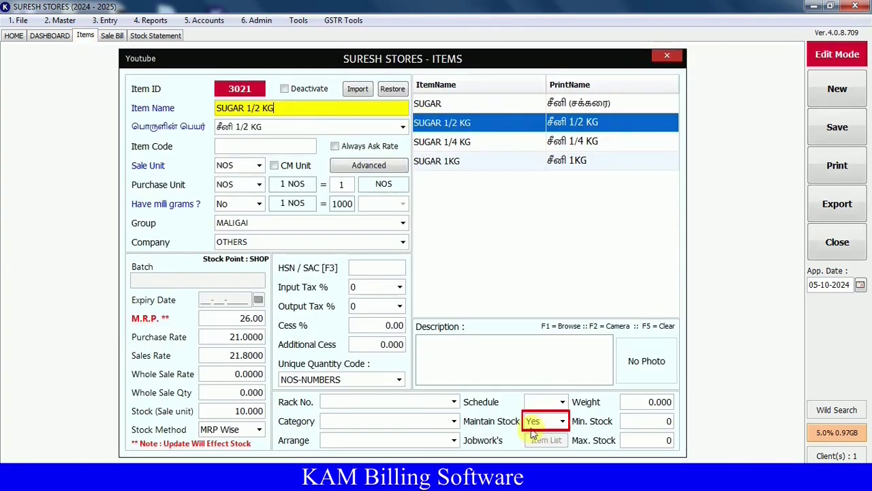
left_click(562, 421)
left_click(550, 436)
key("Return")
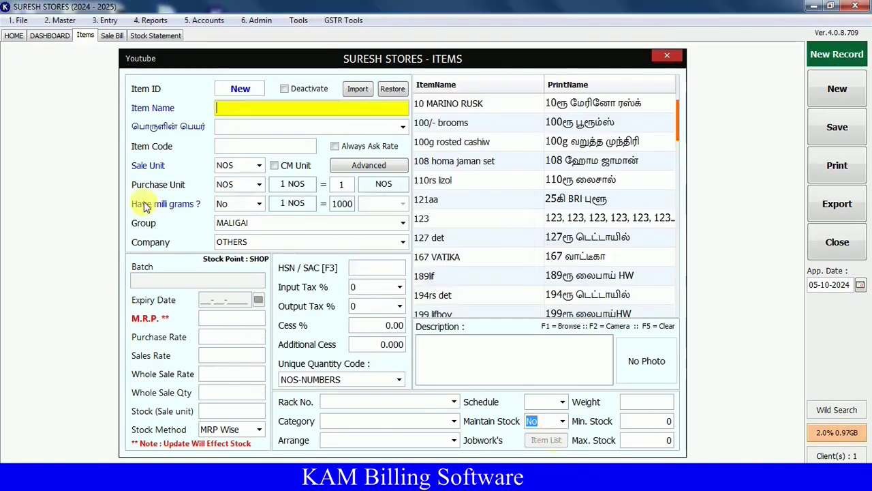
Search the sale bill for SUG, add SUGAR 1/2 KG with quantity 2 and save the bill.
left_click(112, 35)
type("SUG")
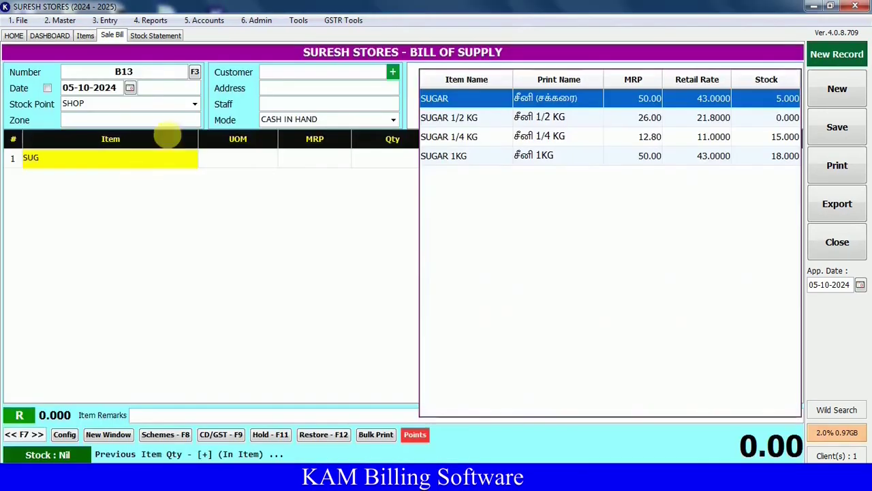
left_click(479, 118)
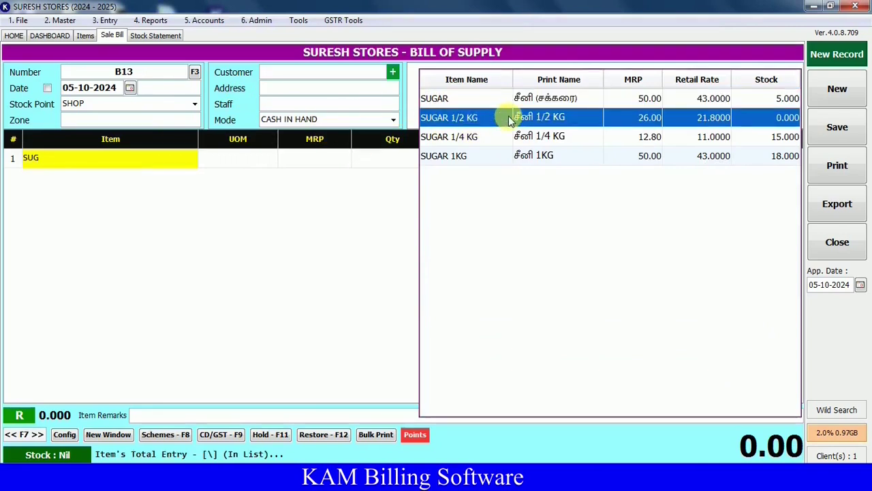
key("Return")
type("2")
key("Return")
key("Return")
key("Escape")
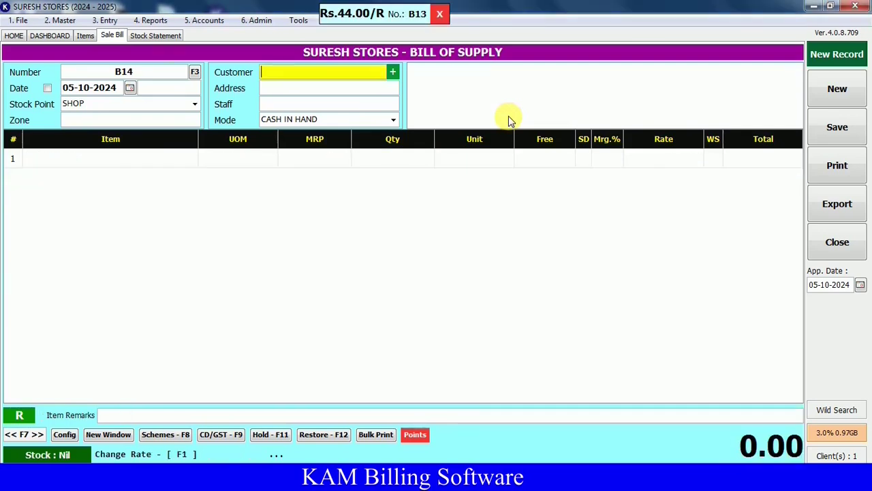
Refresh the stock statement, filter it by SUG again and check the stock quantity of SUGAR 1/2 KG.
left_click(164, 35)
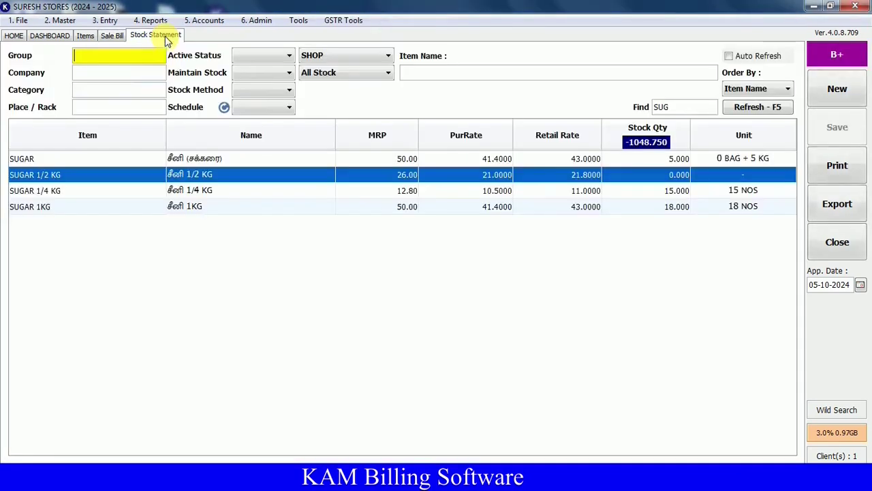
left_click(741, 113)
left_click(691, 107)
type("SU")
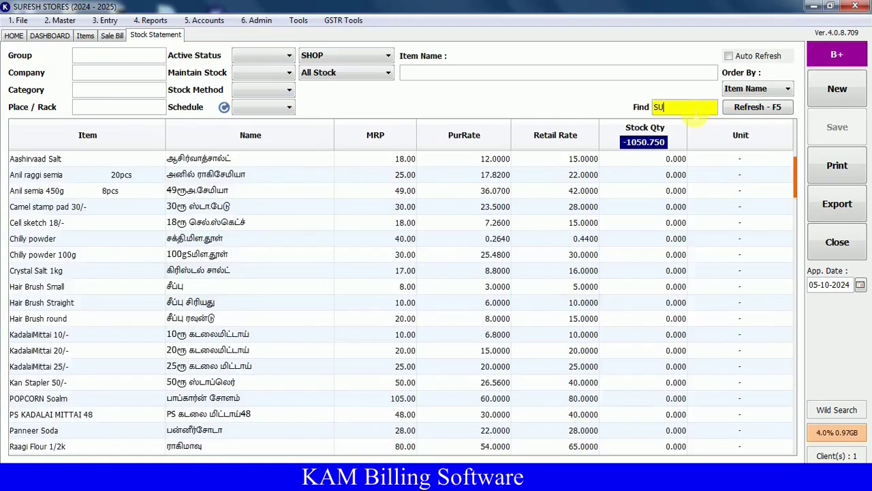
type("G")
left_click(668, 174)
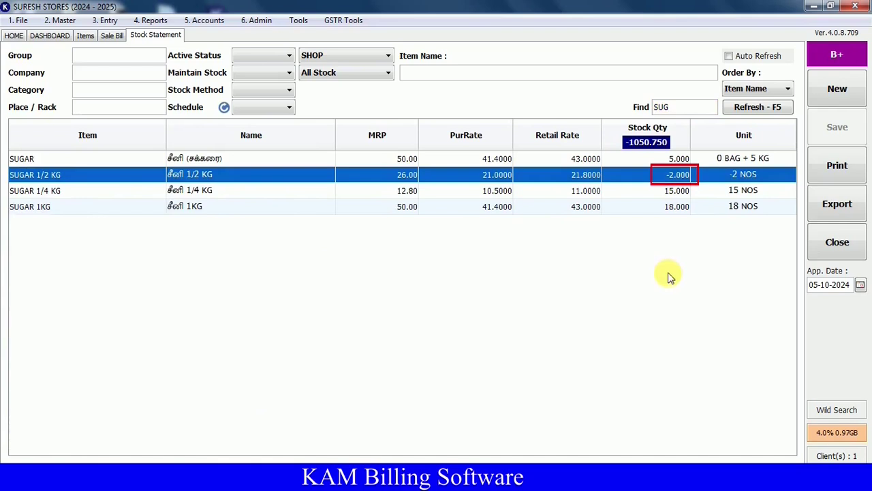
Open the SUGAR 1/4 KG record in the item master and set its Maintain Stock option to No.
left_click(85, 36)
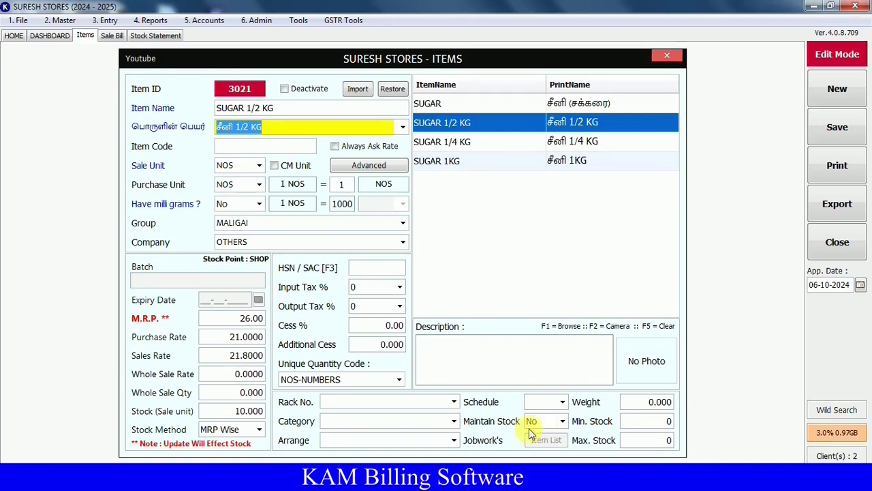
left_click(478, 145)
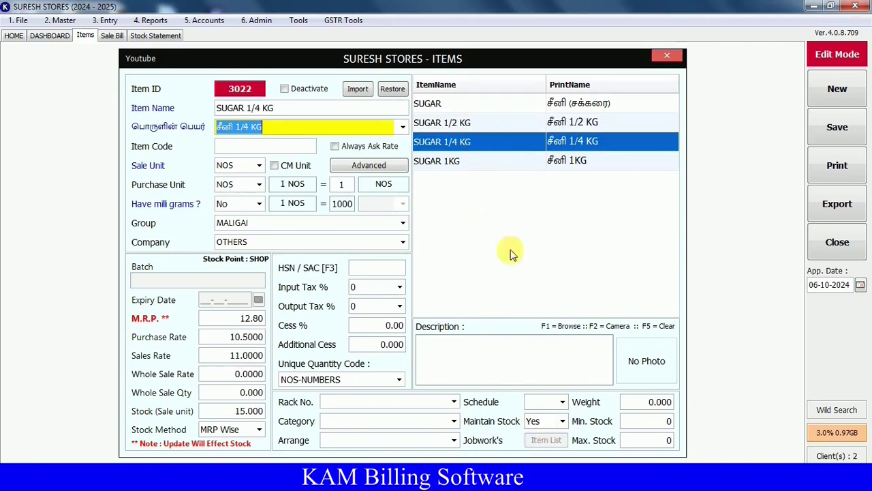
left_click(536, 424)
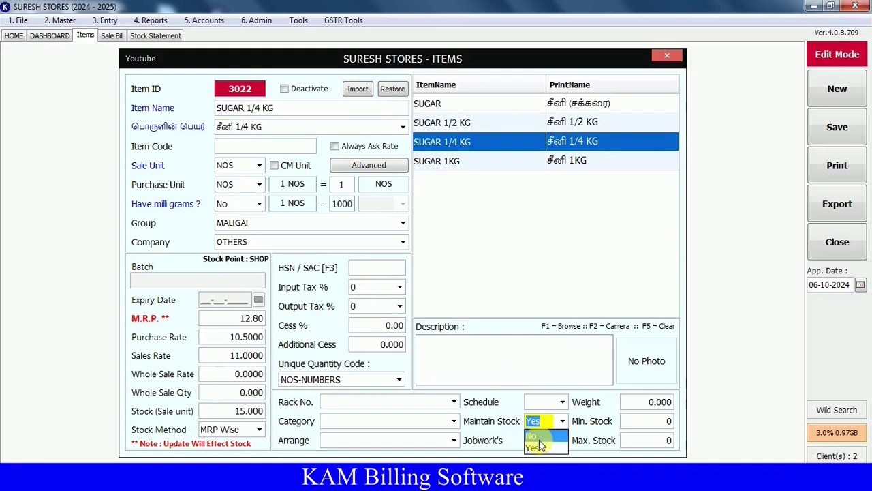
left_click(539, 438)
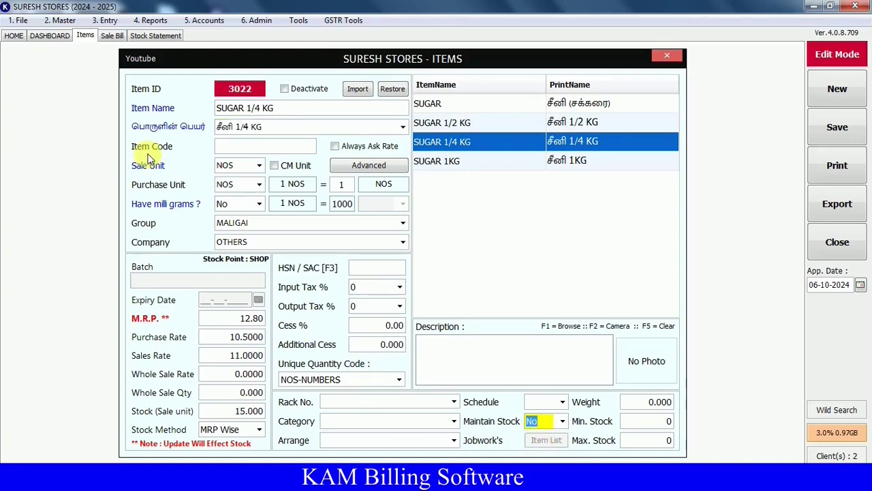
Open the item bulk updates screen and set its Group filter to இதர பொருட்கள்.
left_click(63, 20)
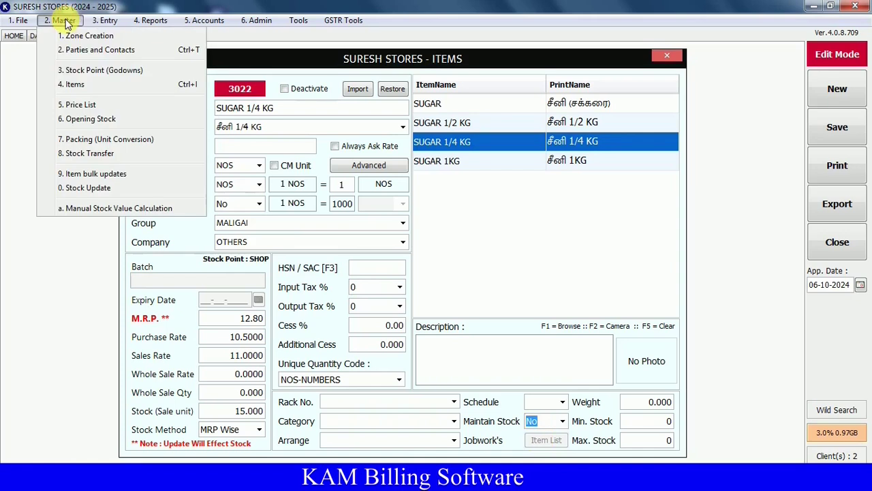
left_click(111, 175)
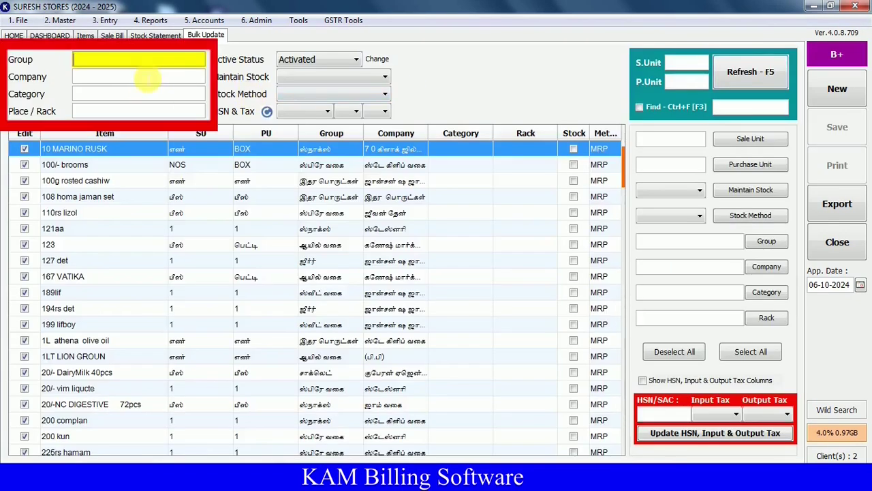
left_click(145, 78)
left_click(149, 95)
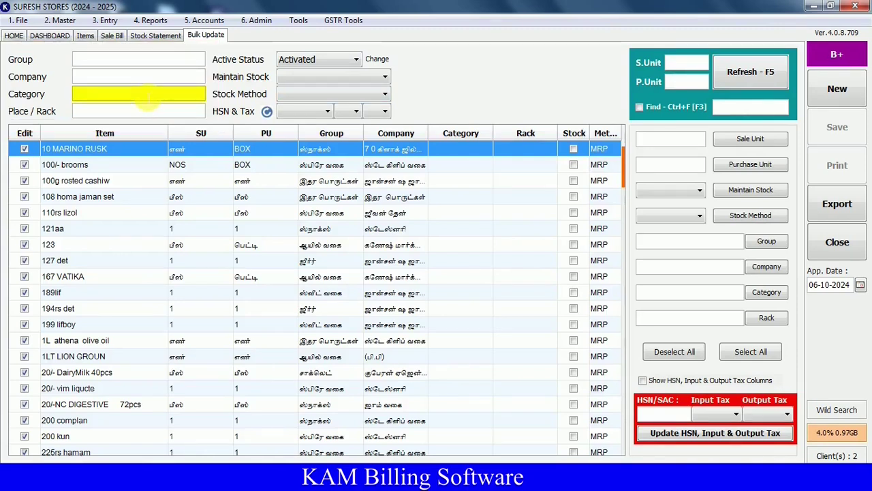
left_click(157, 60)
scroll(641, 346, "down", 10)
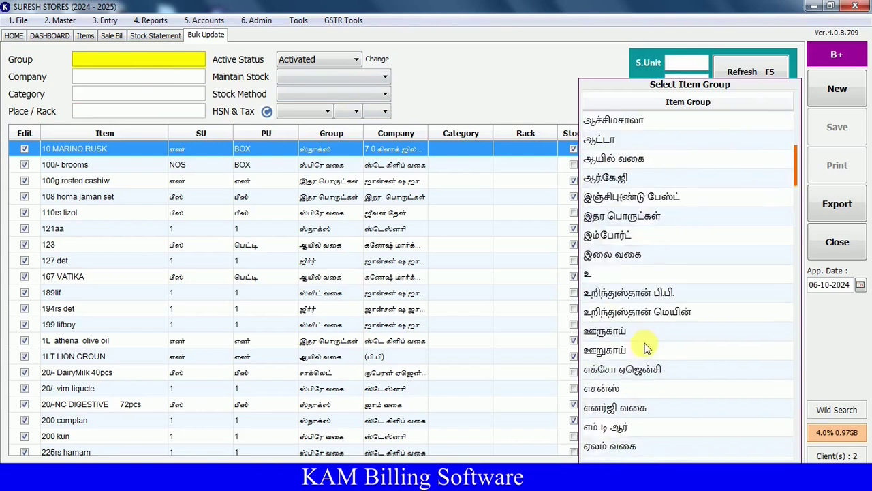
left_click(647, 124)
left_click(648, 124)
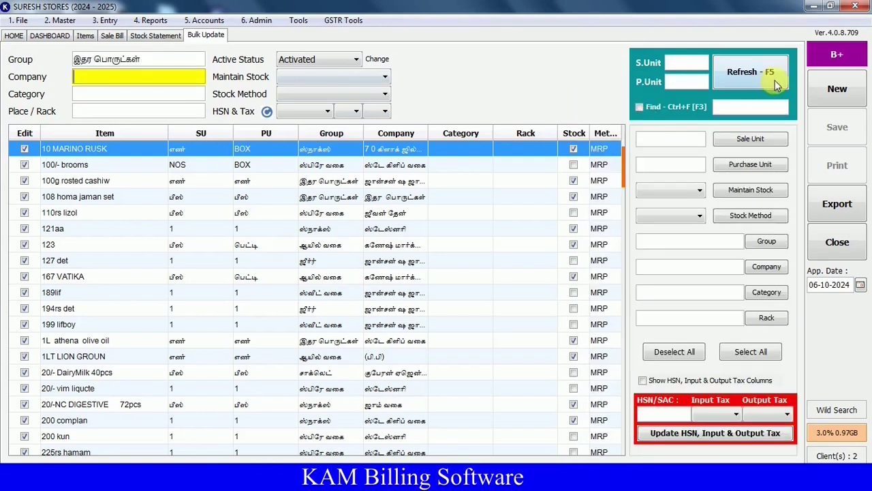
Load the items of the filtered group and bulk update their Maintain Stock setting to No, saving the change.
left_click(768, 79)
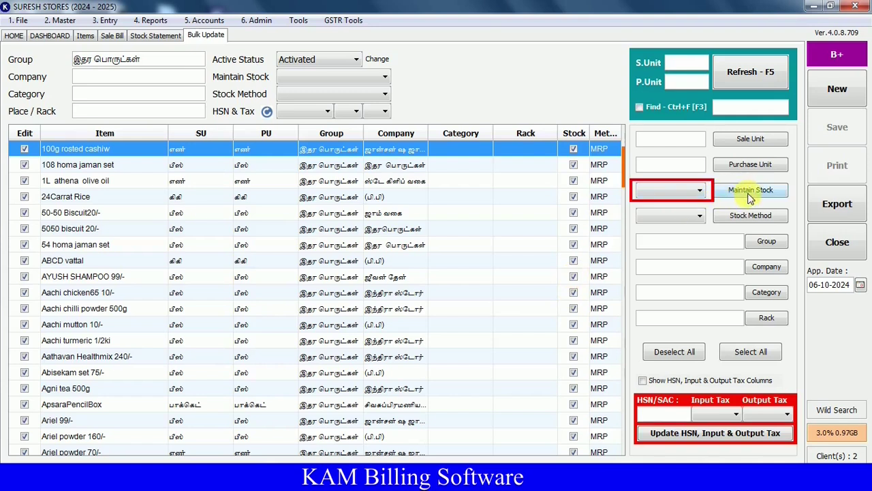
left_click(699, 190)
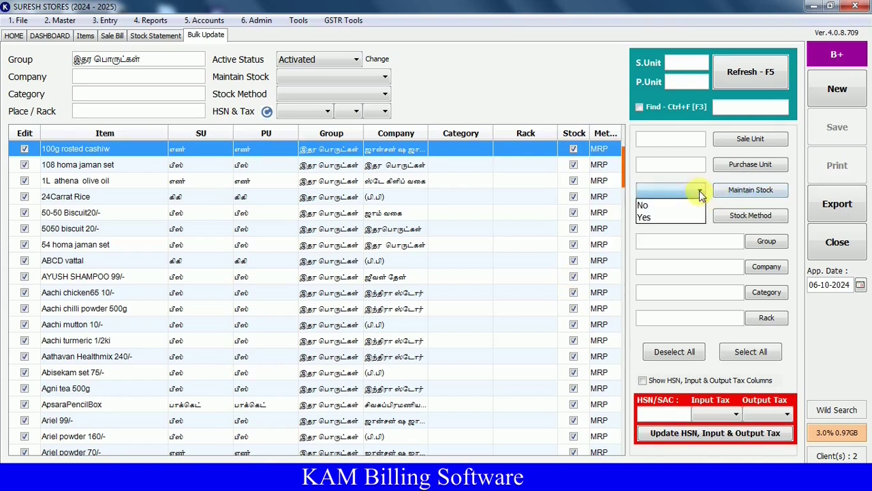
left_click(654, 204)
left_click(757, 191)
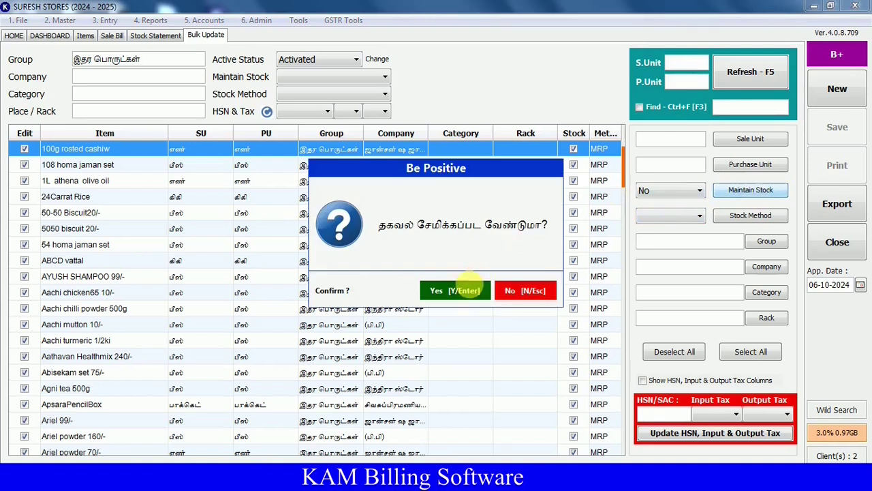
left_click(461, 290)
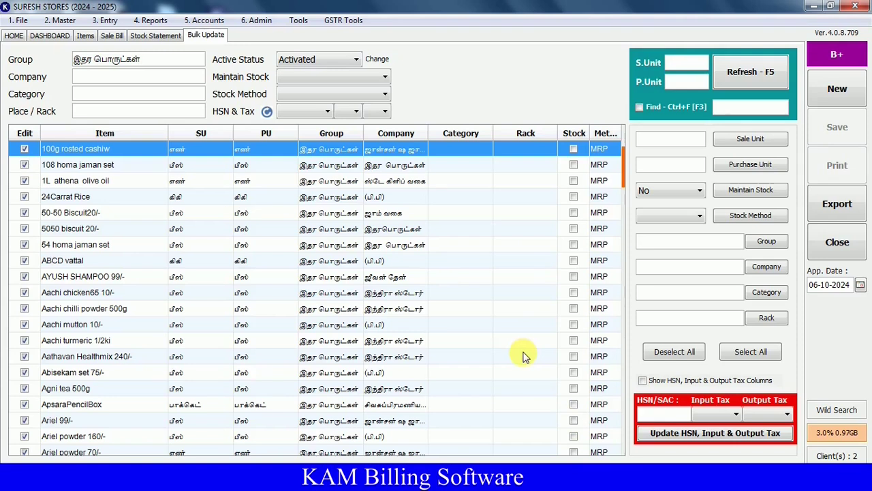
Clear the Group filter and refresh the bulk update list to load the items of all groups.
left_click(176, 64)
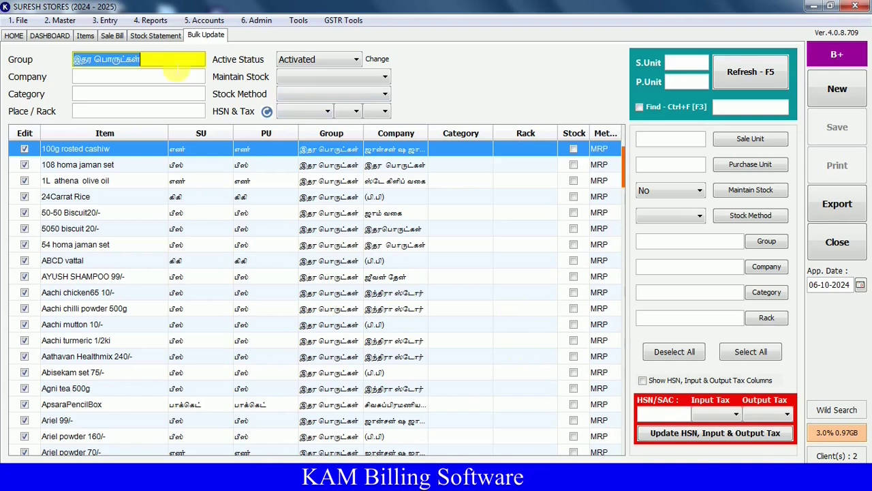
key("BackSpace")
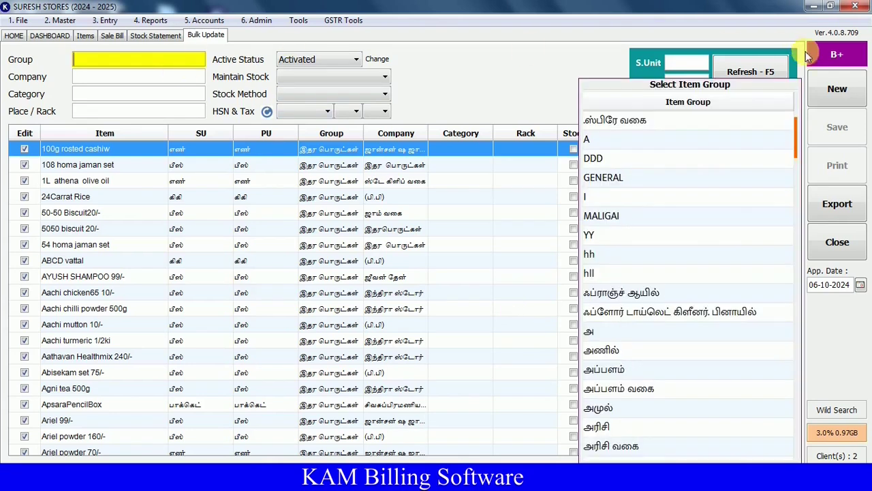
left_click(750, 72)
Apply Maintain Stock No to all listed items, save the change and check the Stock column down the list.
left_click(699, 193)
left_click(699, 193)
left_click(747, 190)
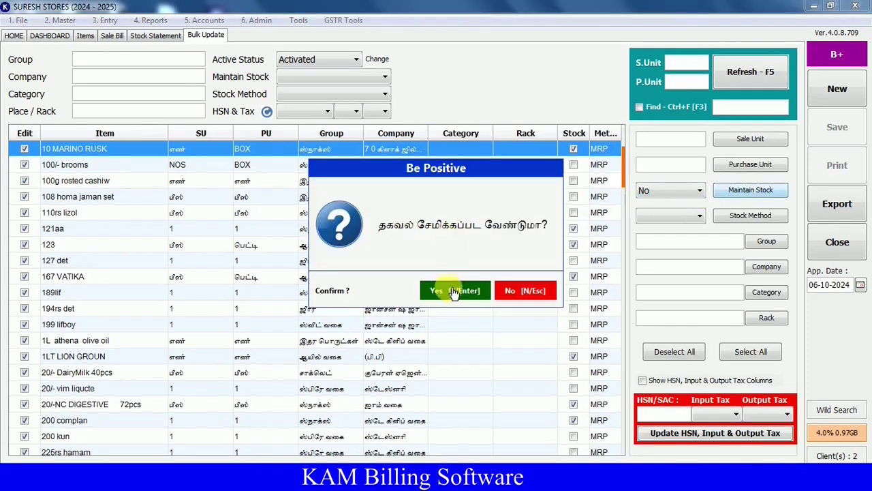
left_click(454, 293)
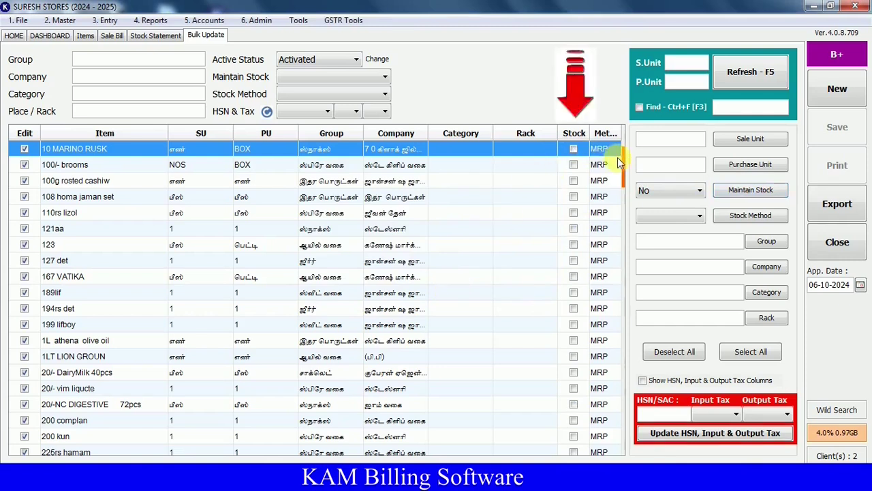
scroll(625, 176, "down", 5)
left_click_drag(625, 175, 615, 149)
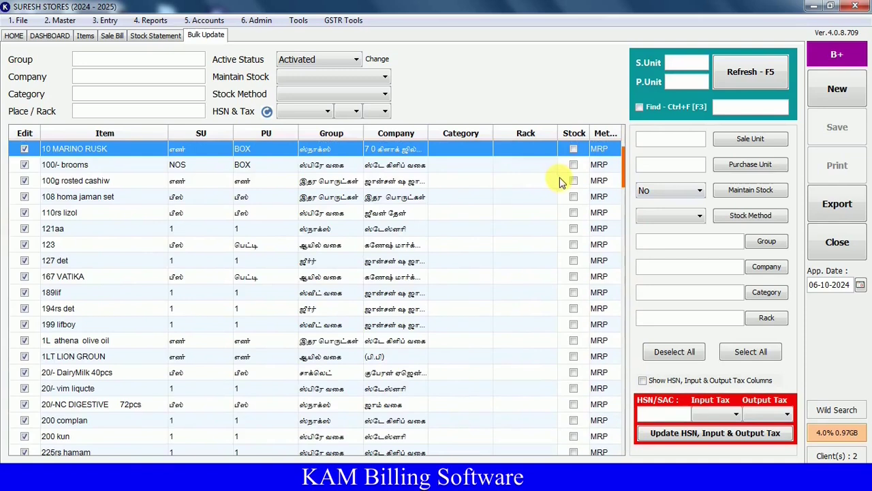